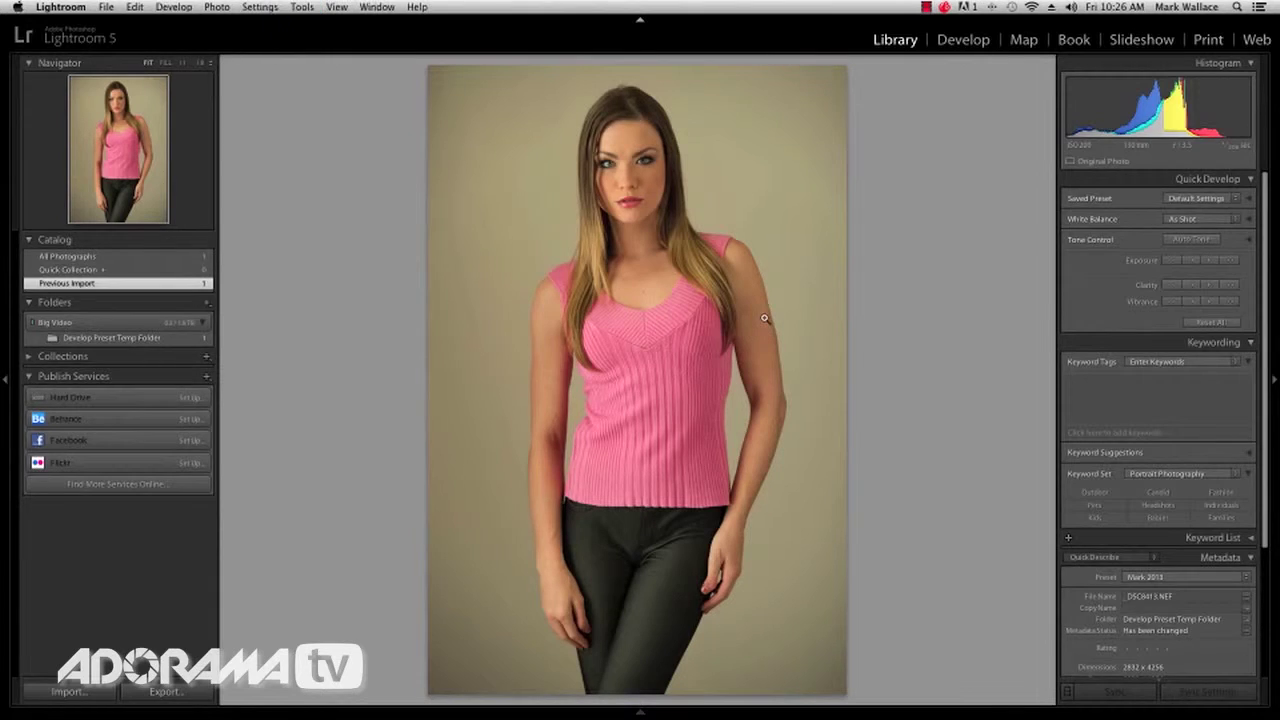
# Step: Neutralize the white balance by sampling the grey backdrop in the Develop module, and warm the temperature to 4400
pyautogui.click(1033, 251)
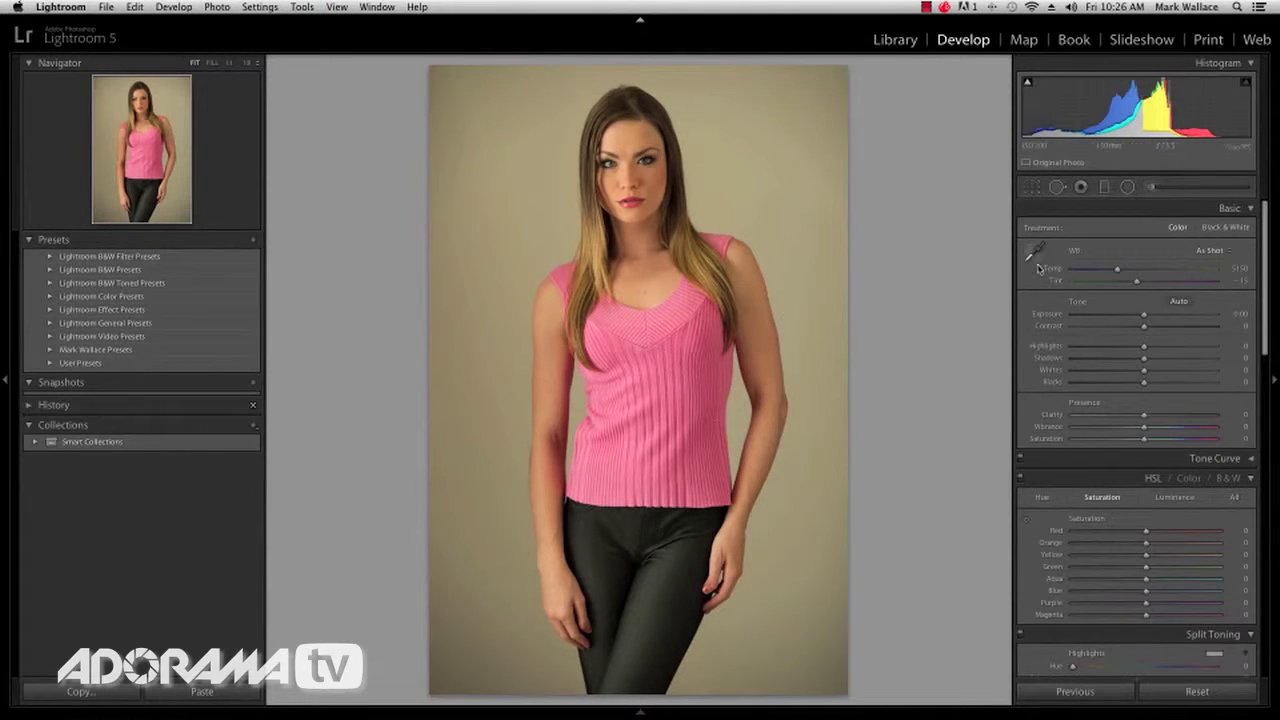
pyautogui.click(752, 204)
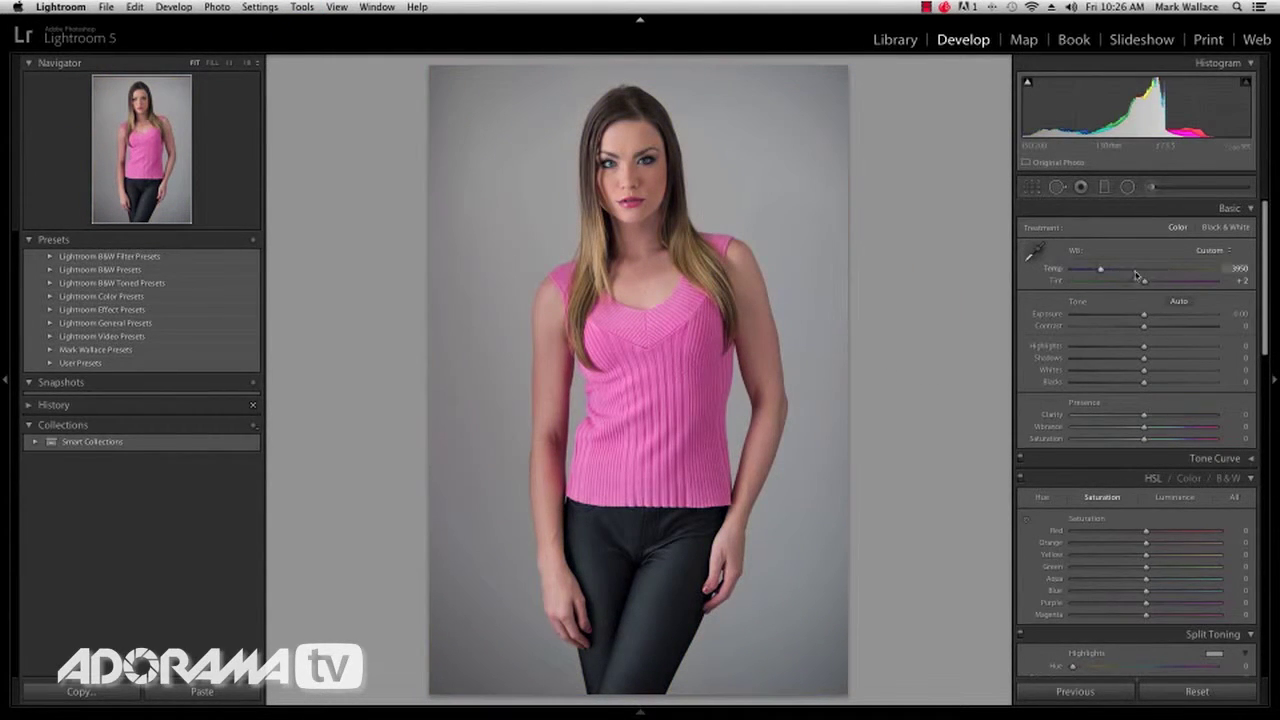
pyautogui.click(1236, 269)
pyautogui.write('4400')
pyautogui.press('Return')
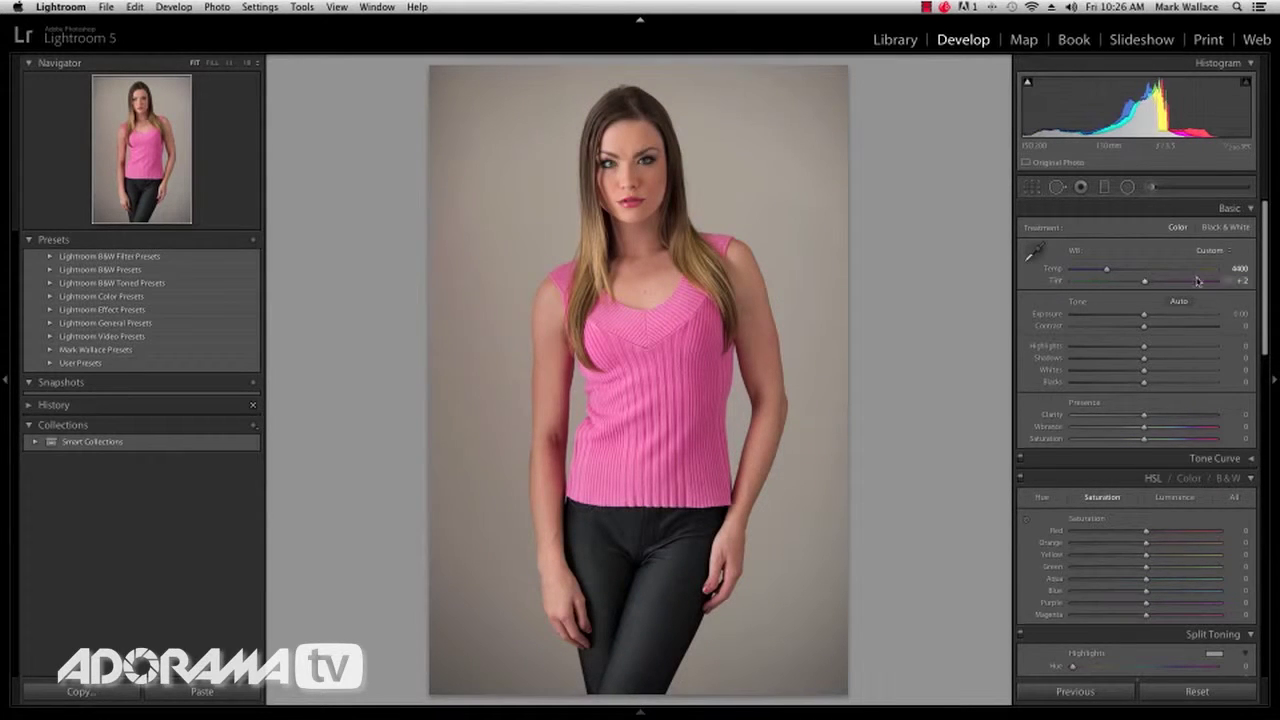
# Step: Set Exposure to +0.65, Clarity to +12, overall Saturation to -25 and the Blue channel's saturation to +19
pyautogui.moveTo(1145, 317); pyautogui.dragTo(1156, 319)
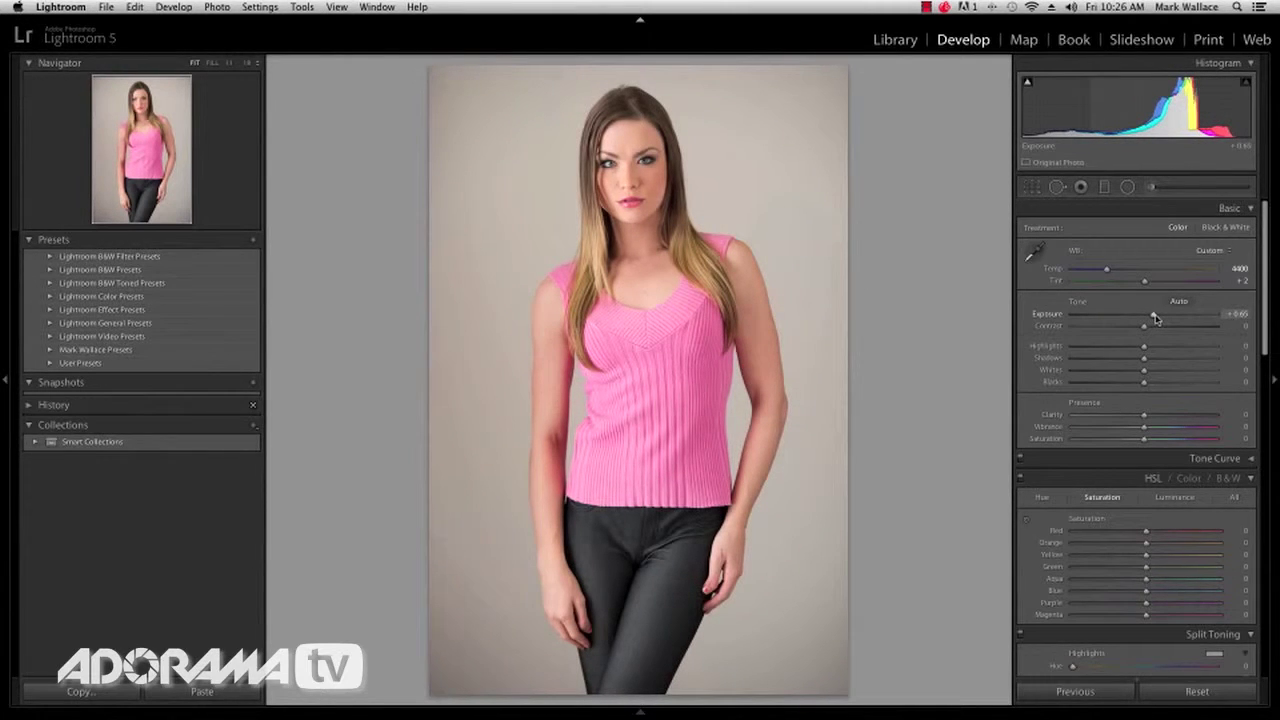
pyautogui.scroll(-3, 1146, 346)
pyautogui.moveTo(1146, 340); pyautogui.dragTo(1120, 362)
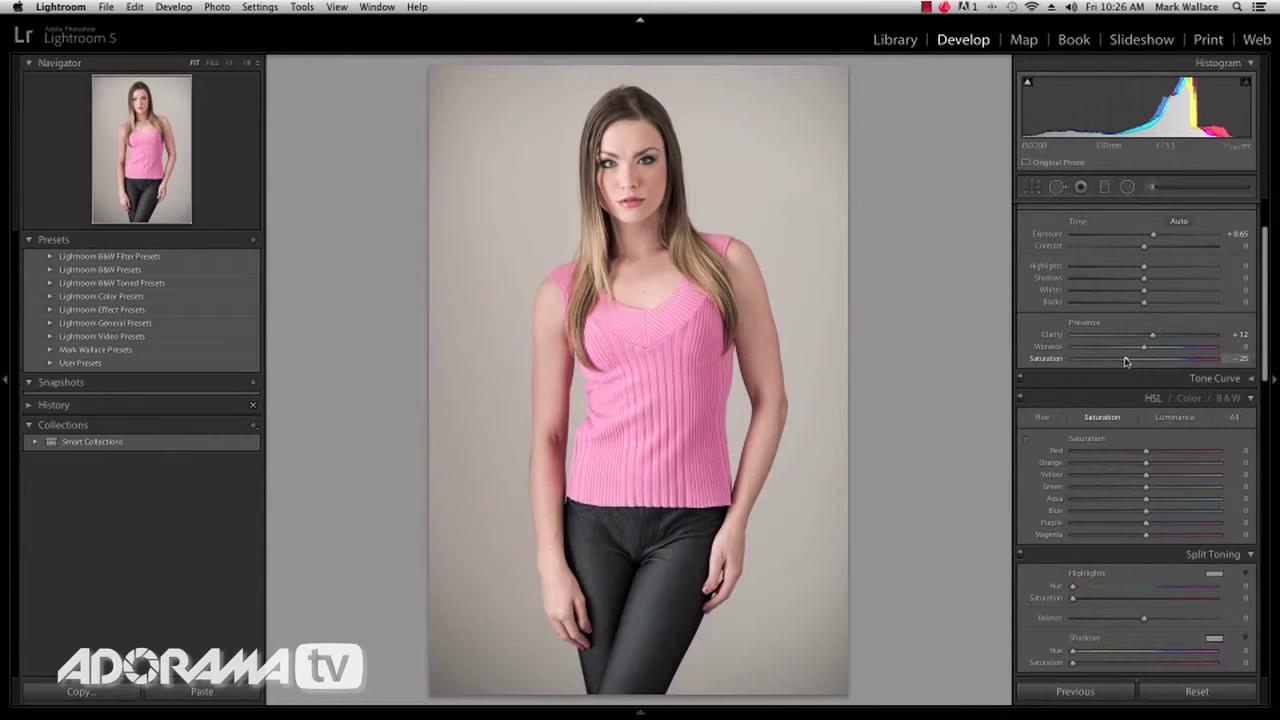
pyautogui.scroll(-4, 1130, 375)
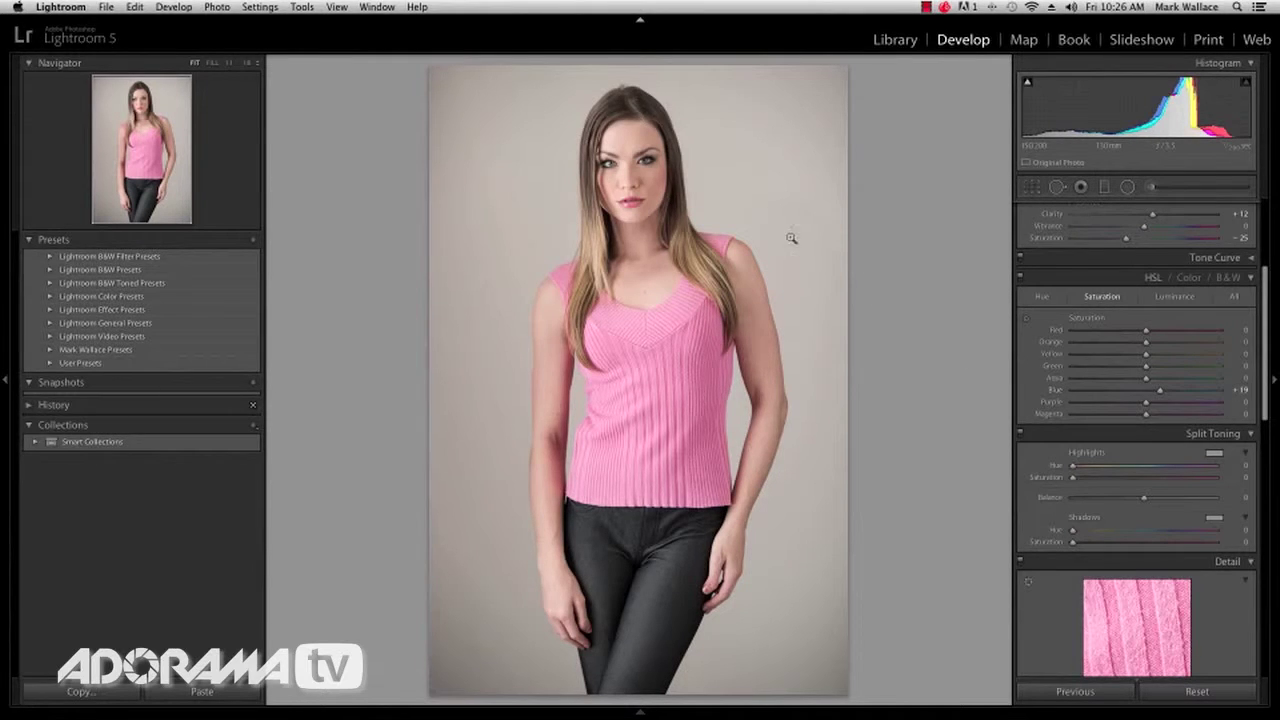
# Step: Enable lens profile corrections and add a post-crop vignette with amount -38, midpoint 36 and feather 73
pyautogui.scroll(-1, 1060, 416)
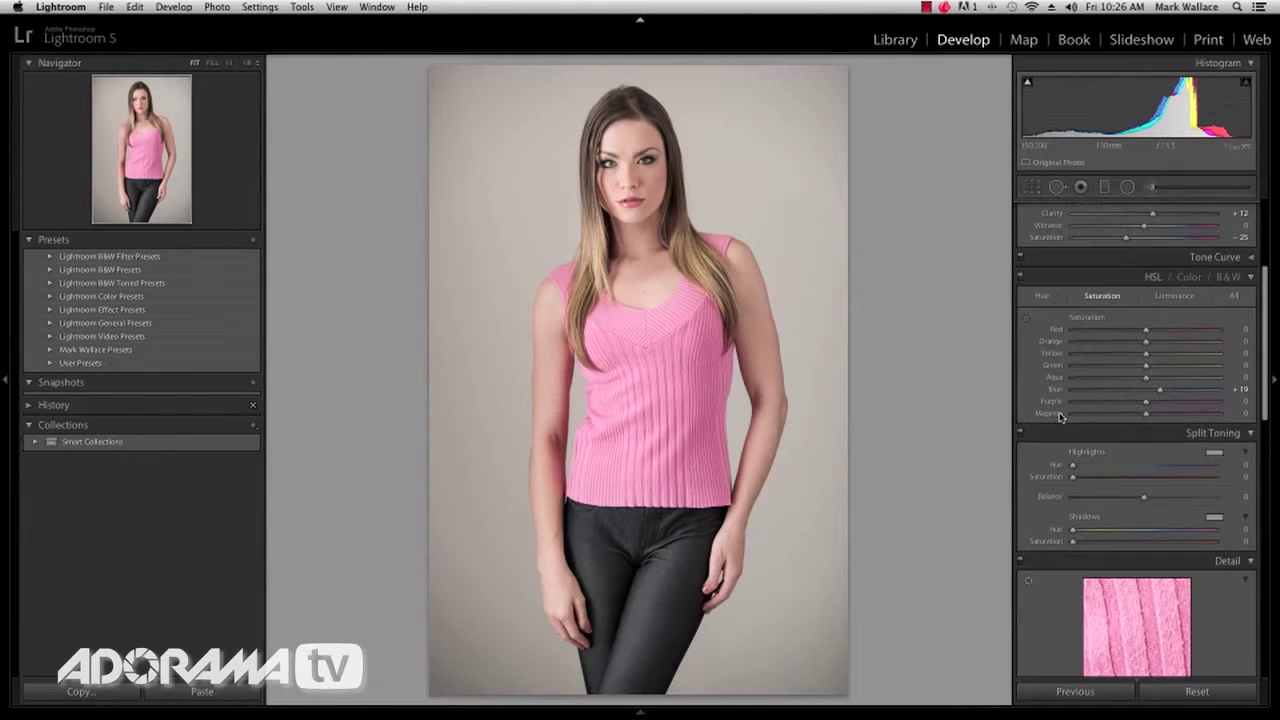
pyautogui.scroll(-5, 1060, 416)
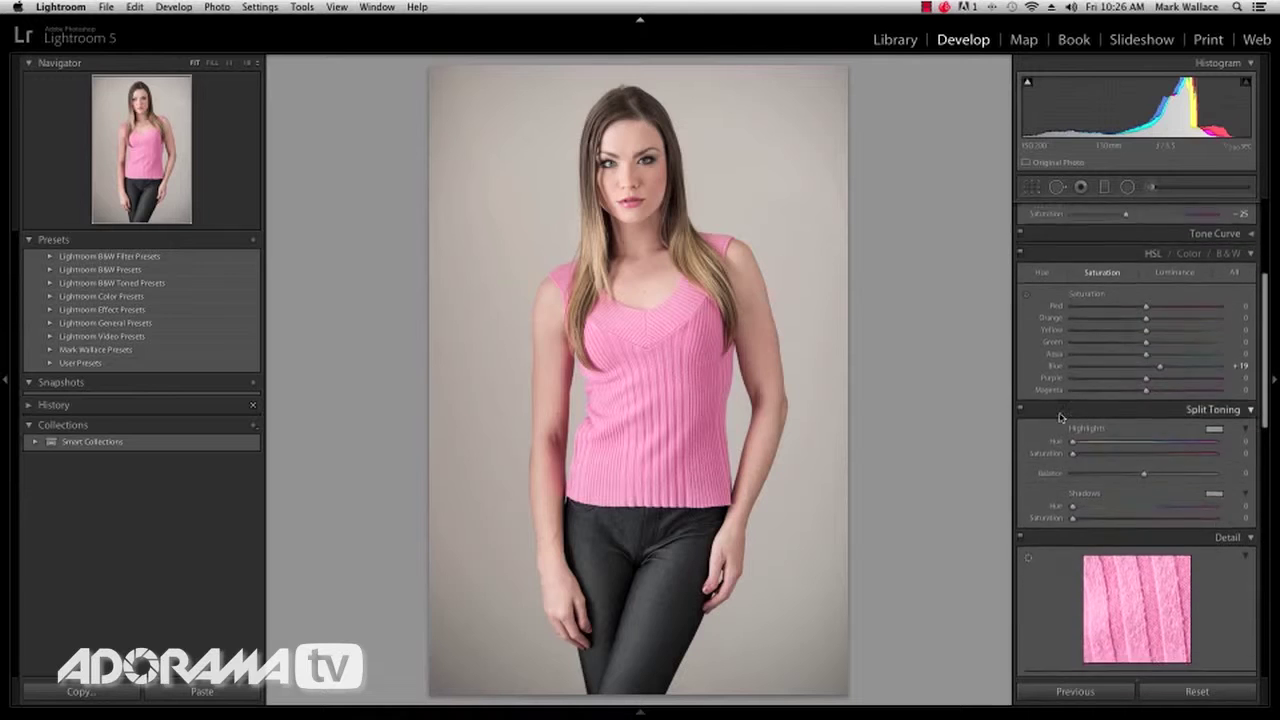
pyautogui.scroll(-12, 1060, 416)
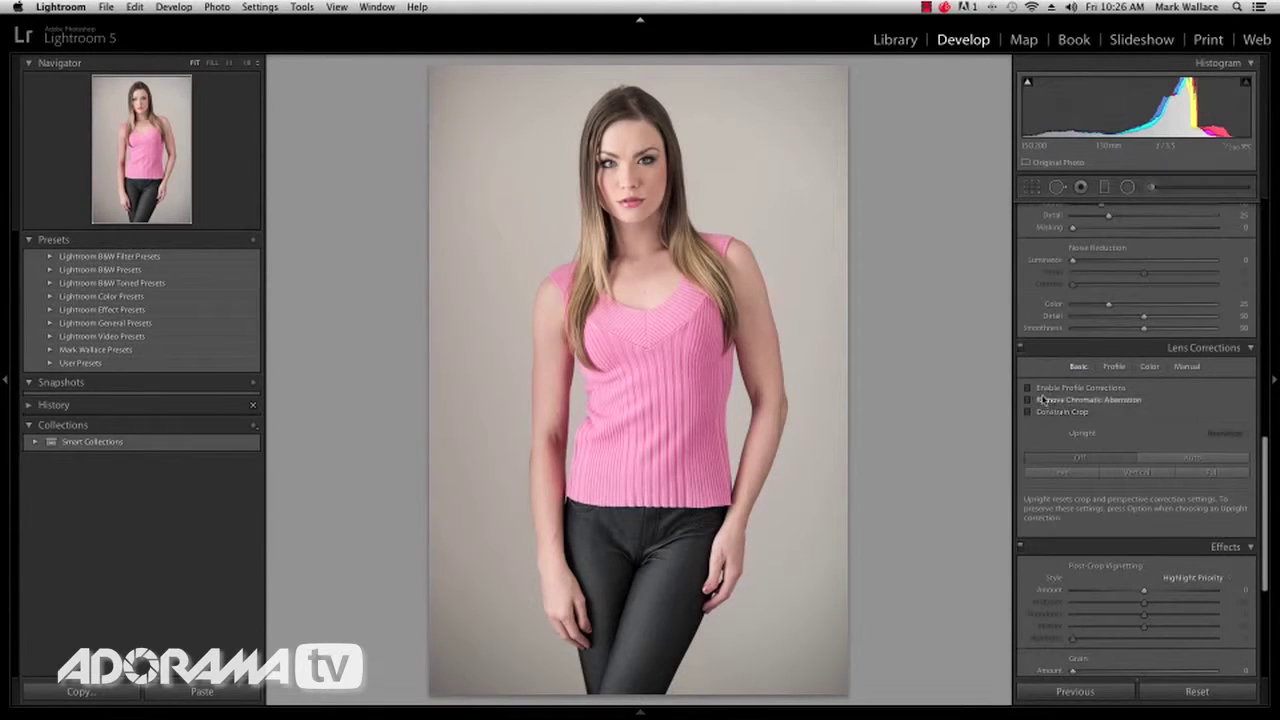
pyautogui.click(1026, 388)
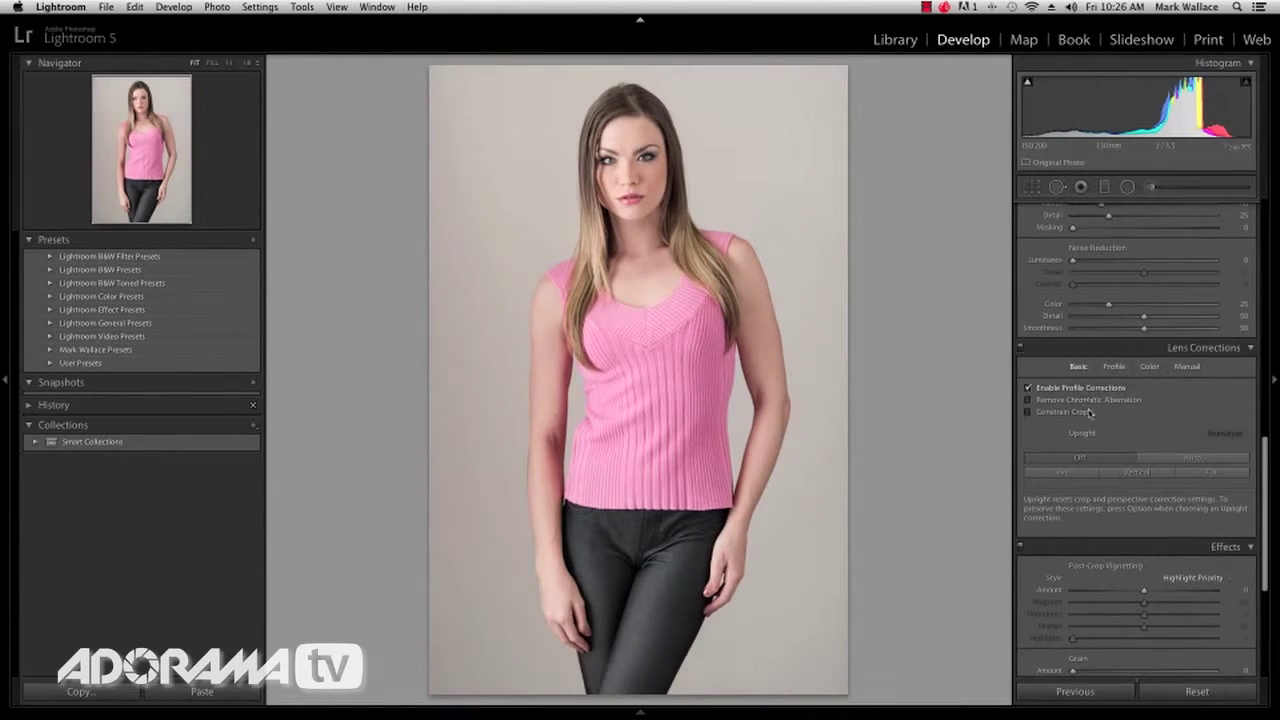
pyautogui.scroll(-7, 1133, 396)
pyautogui.moveTo(1143, 368); pyautogui.dragTo(1177, 404)
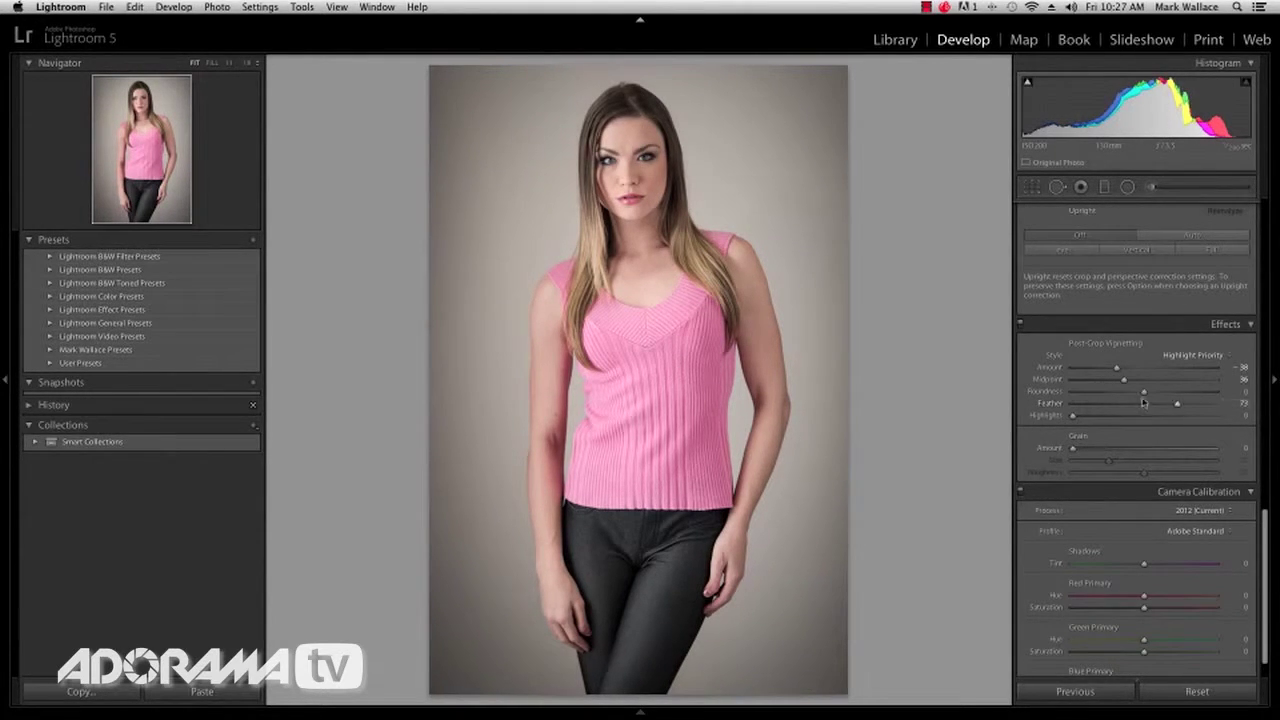
# Step: Compare the portrait before and after the edits side by side, and return to the single view
pyautogui.scroll(15, 1137, 400)
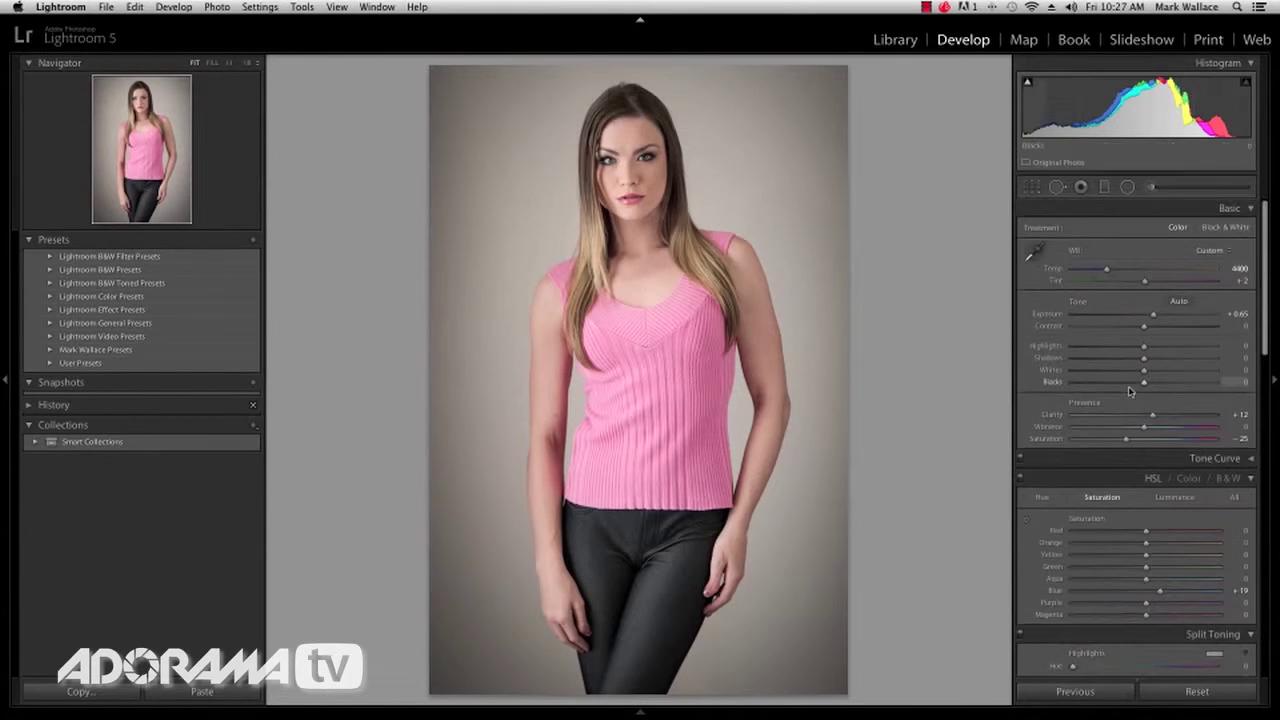
pyautogui.press('y')
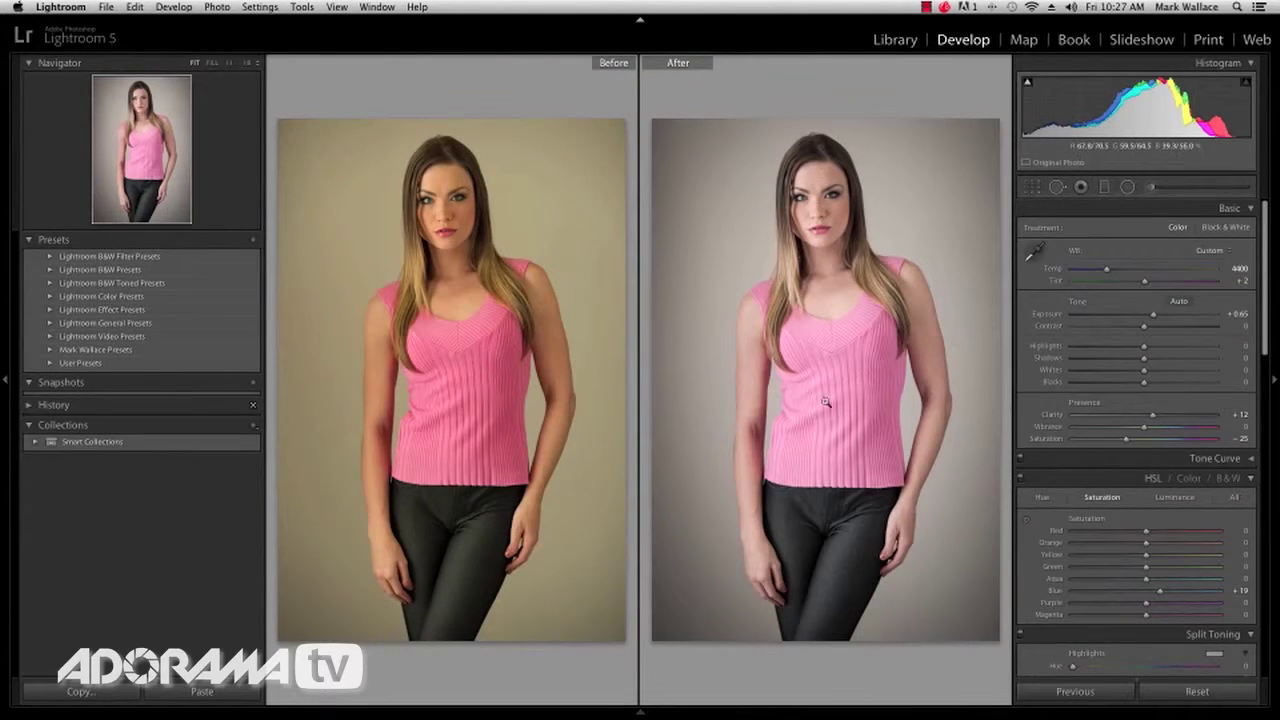
pyautogui.press('y')
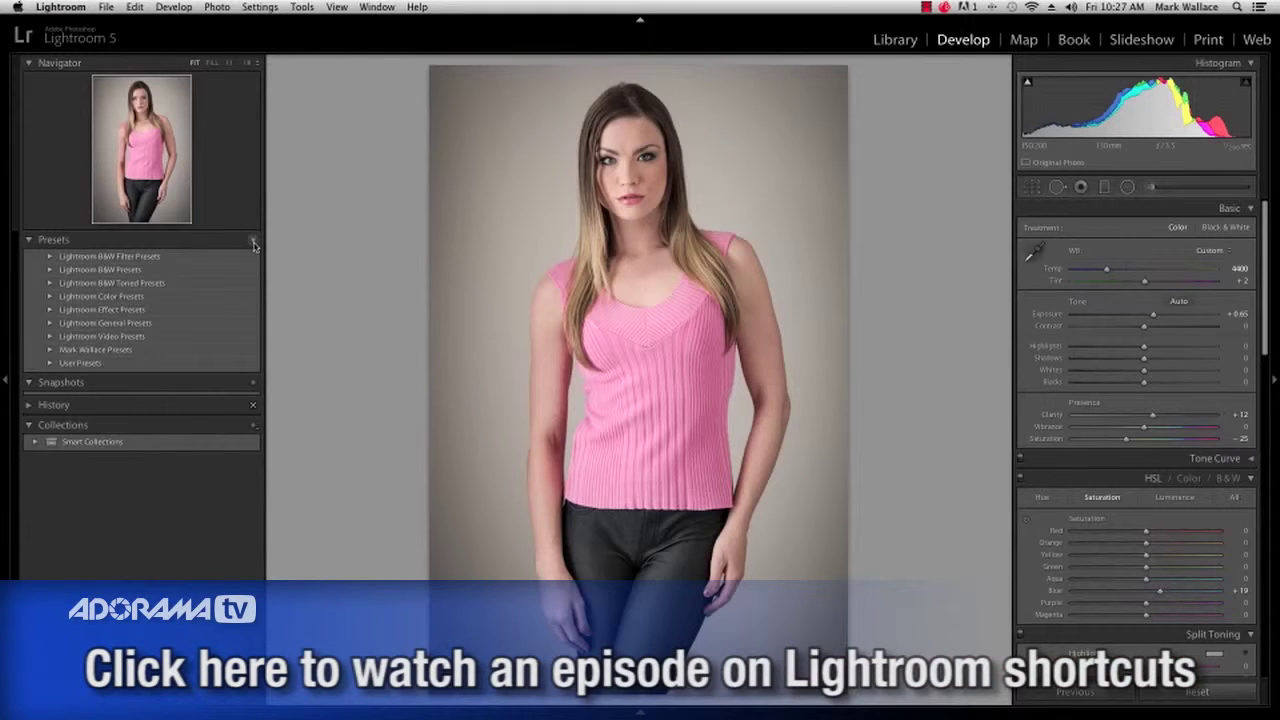
# Step: Save the develop adjustments with all settings included as a preset named Adorama Demo in the photographer's own presets folder
pyautogui.click(253, 241)
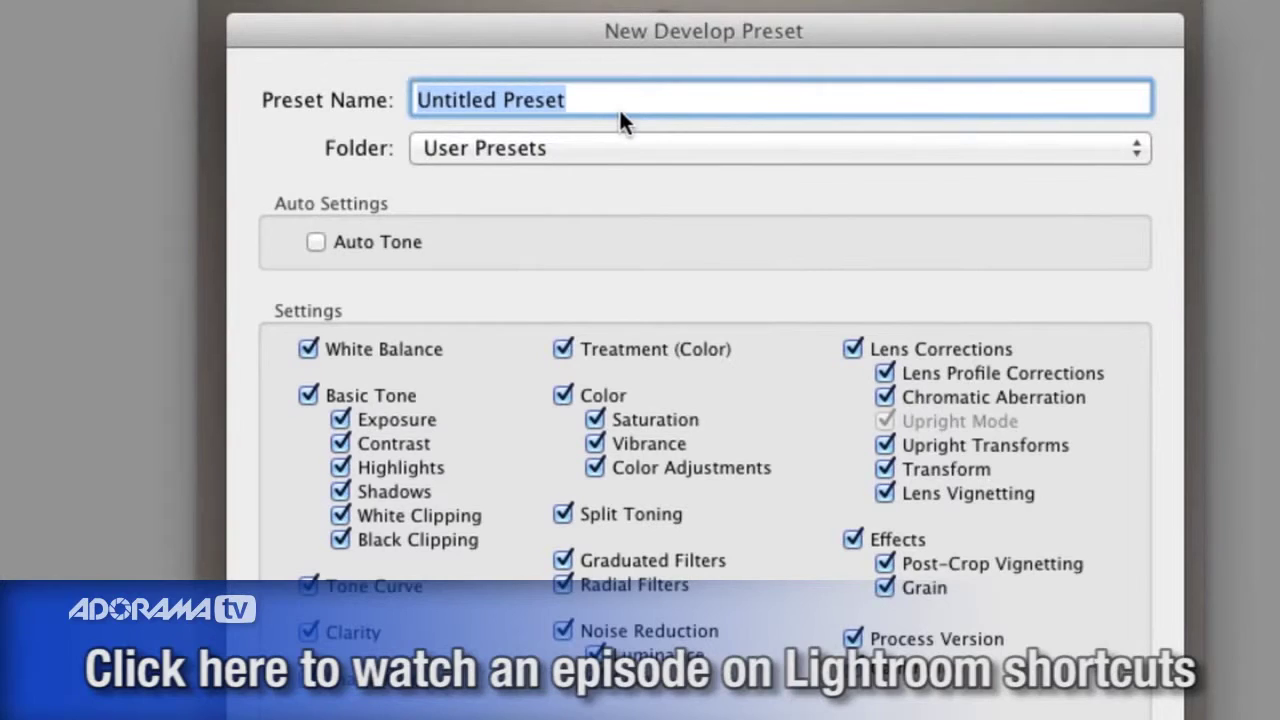
pyautogui.write('Adorama Demo')
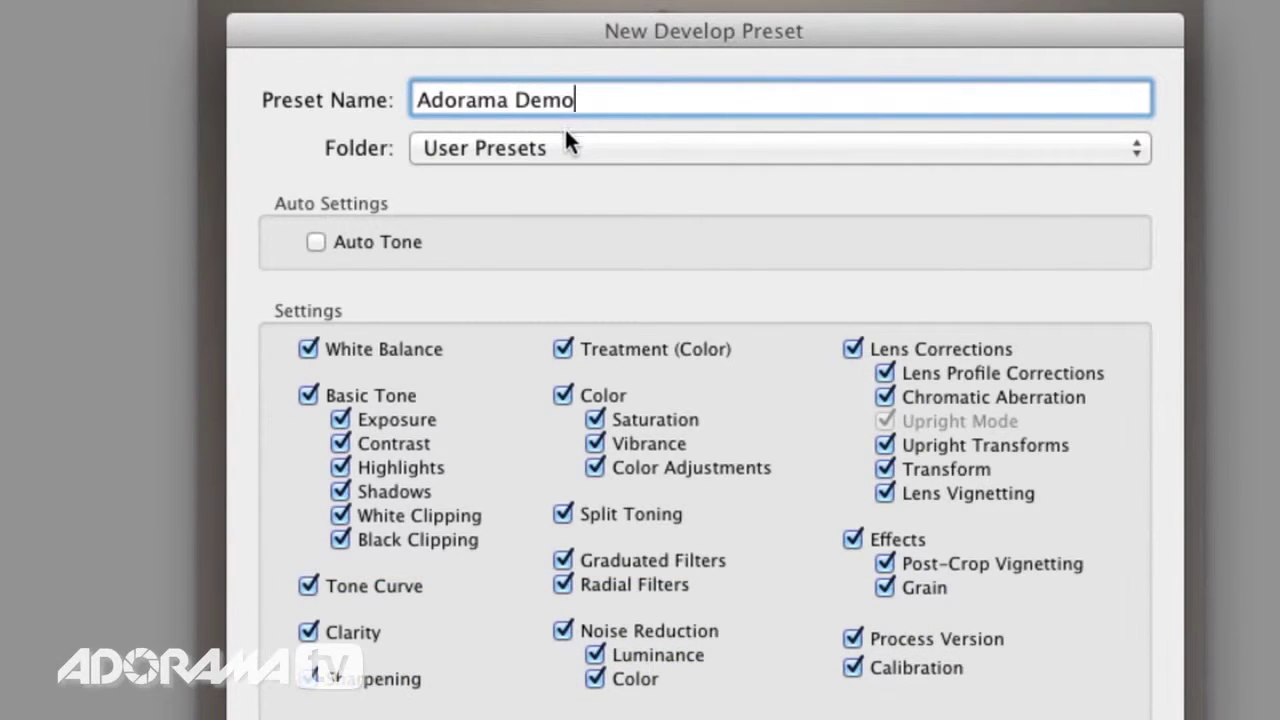
pyautogui.click(566, 138)
pyautogui.click(560, 121)
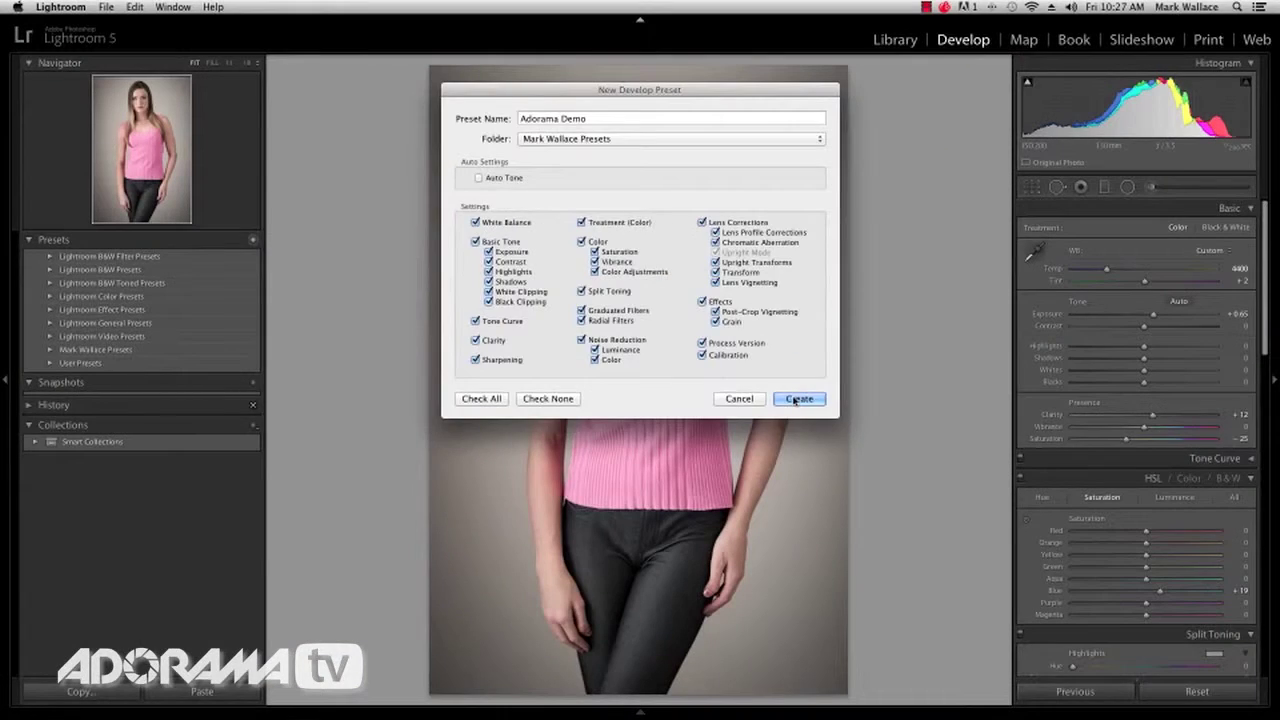
pyautogui.click(798, 399)
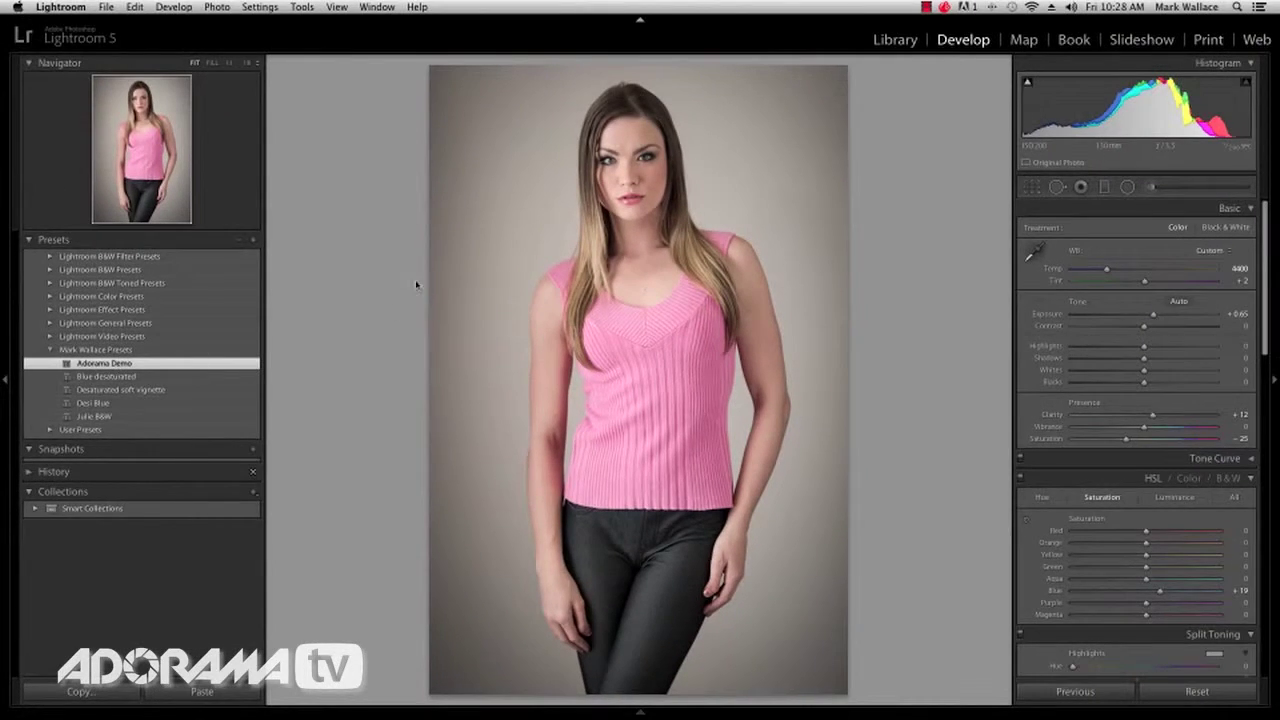
# Step: Start a photo import from the Library and choose Develop Preset Temp Folder on Big Video as the source
pyautogui.press('g')
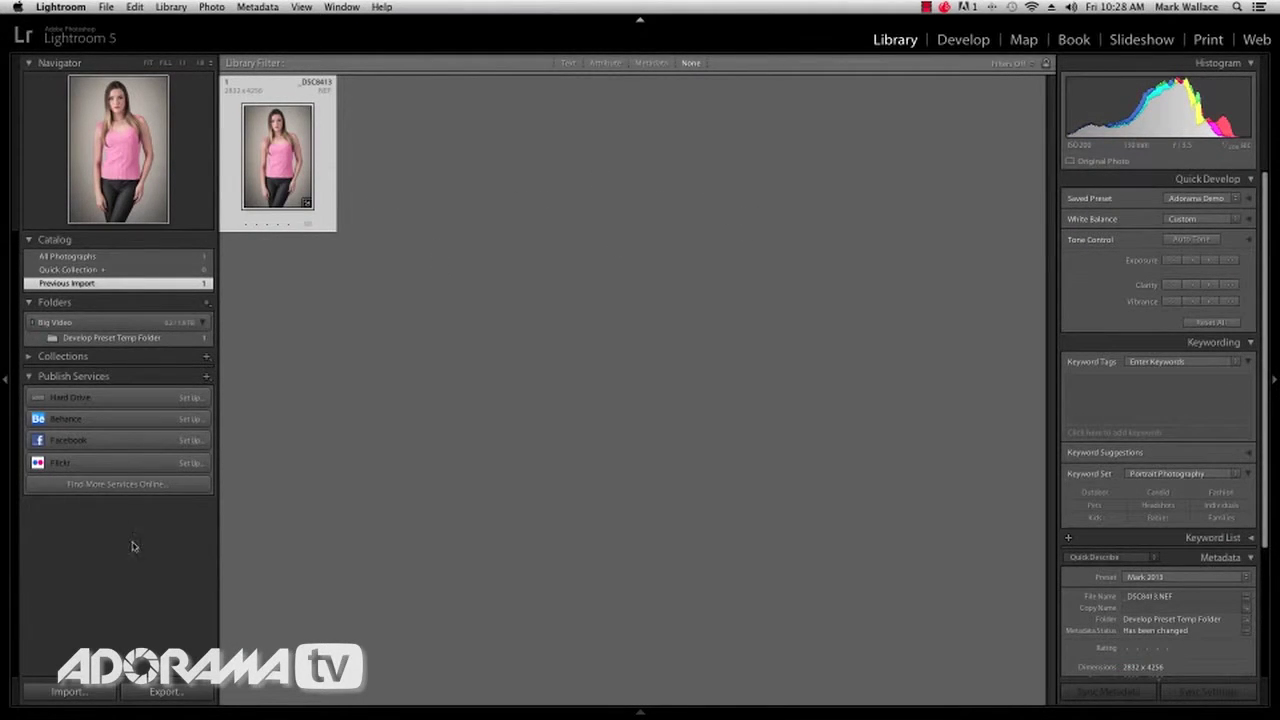
pyautogui.click(66, 691)
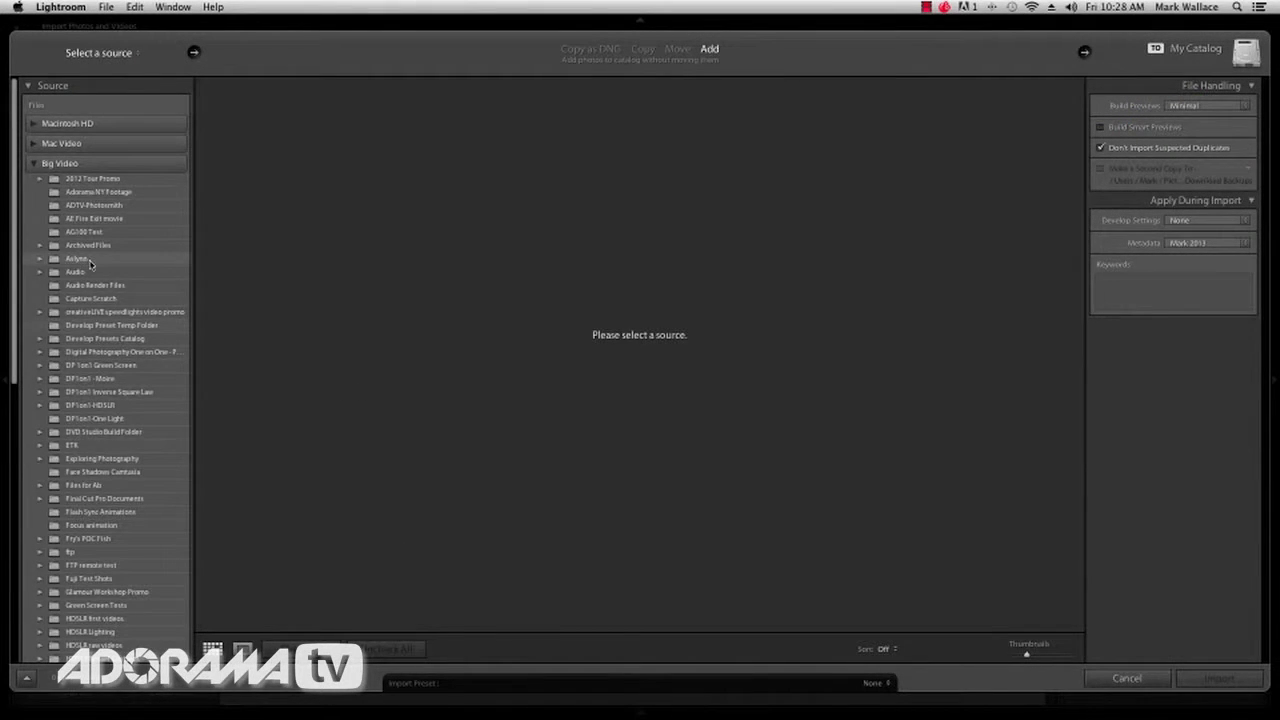
pyautogui.click(100, 325)
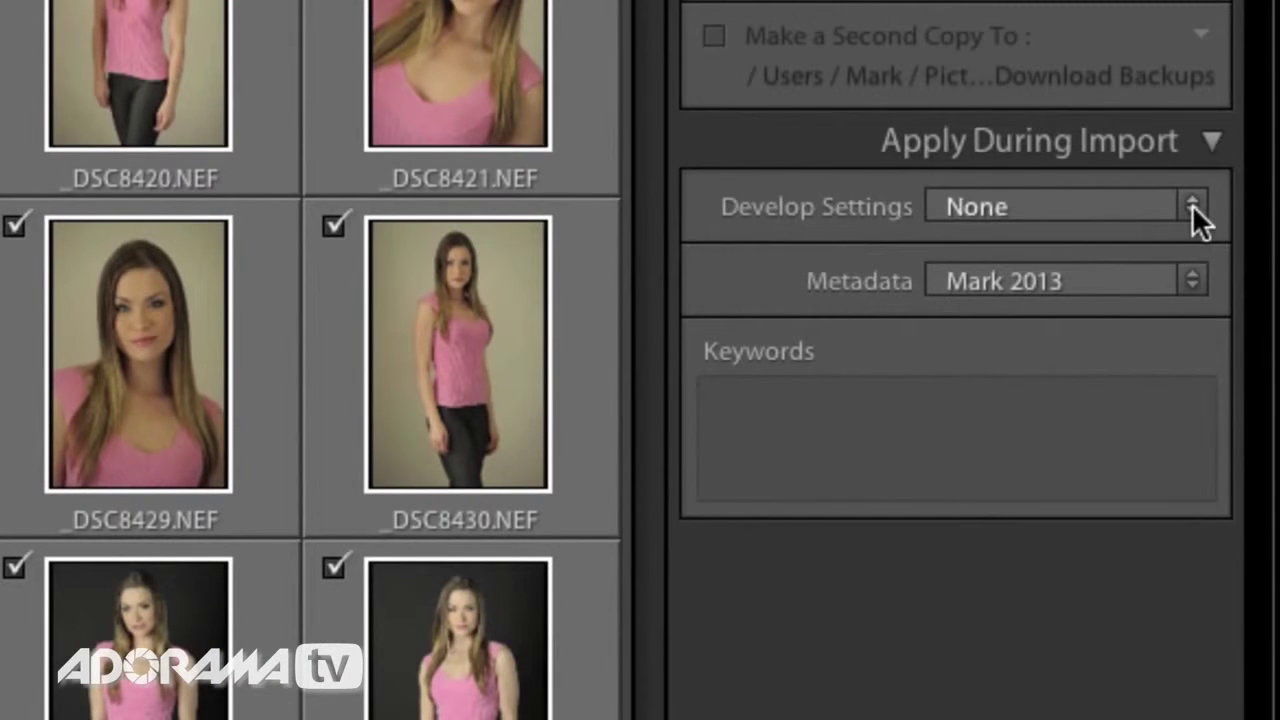
# Step: Apply the Adorama Demo develop preset during import and import the checked photos
pyautogui.click(1216, 206)
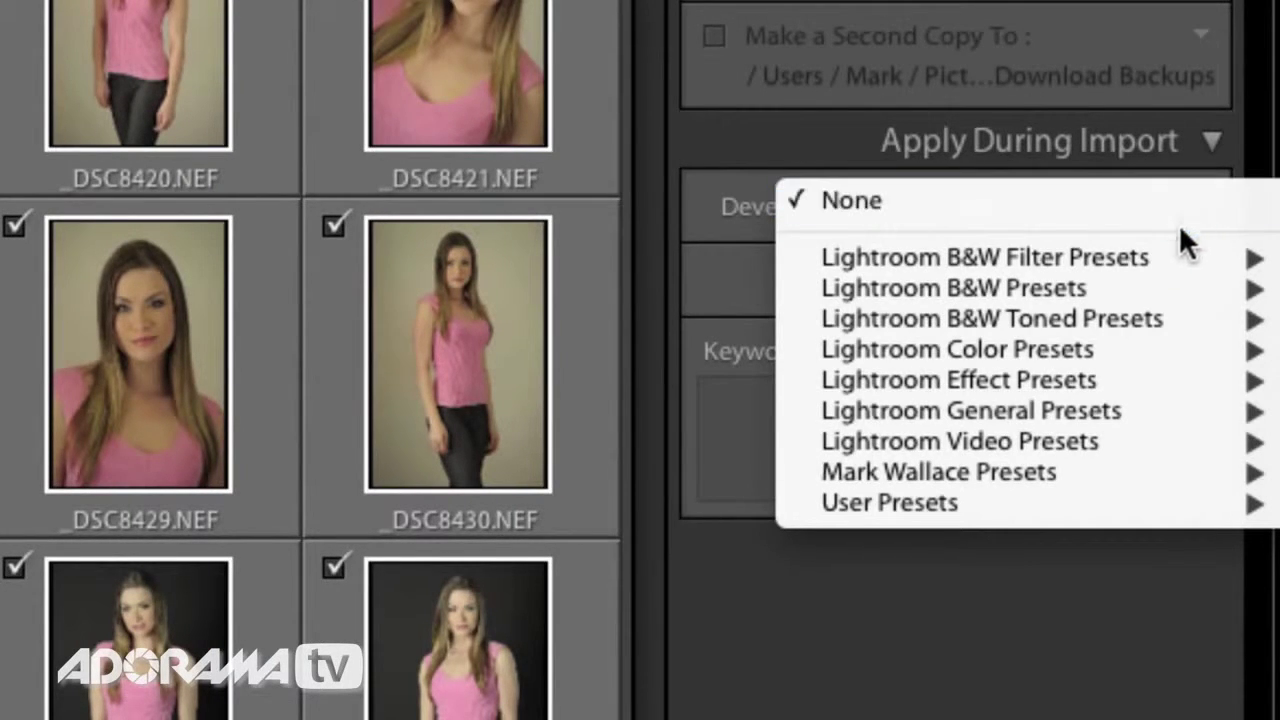
pyautogui.moveTo(1062, 468)
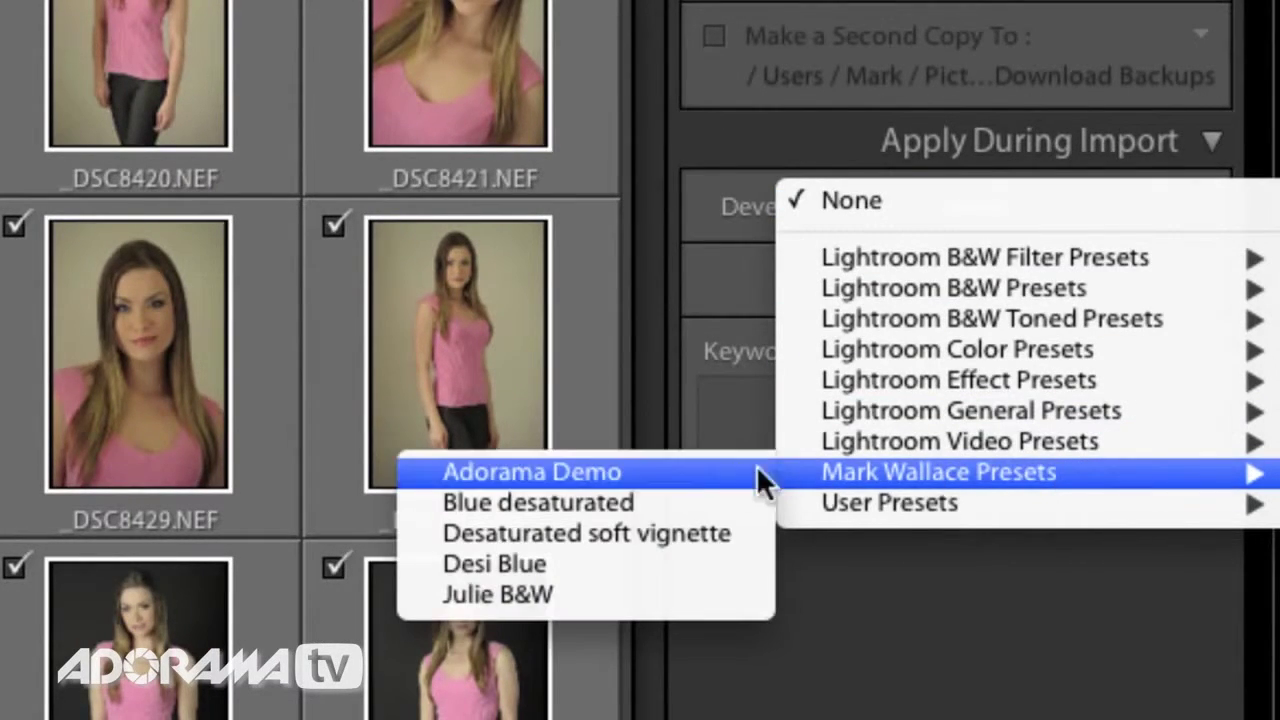
pyautogui.click(640, 471)
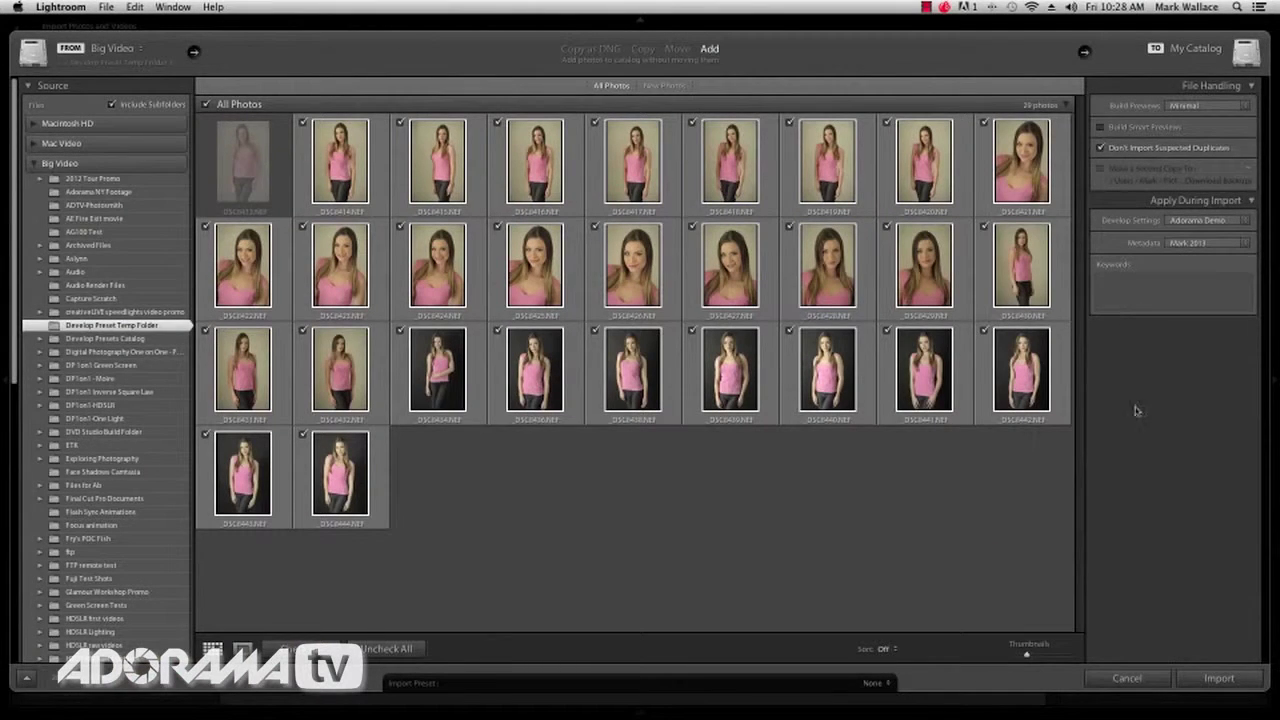
pyautogui.click(1210, 678)
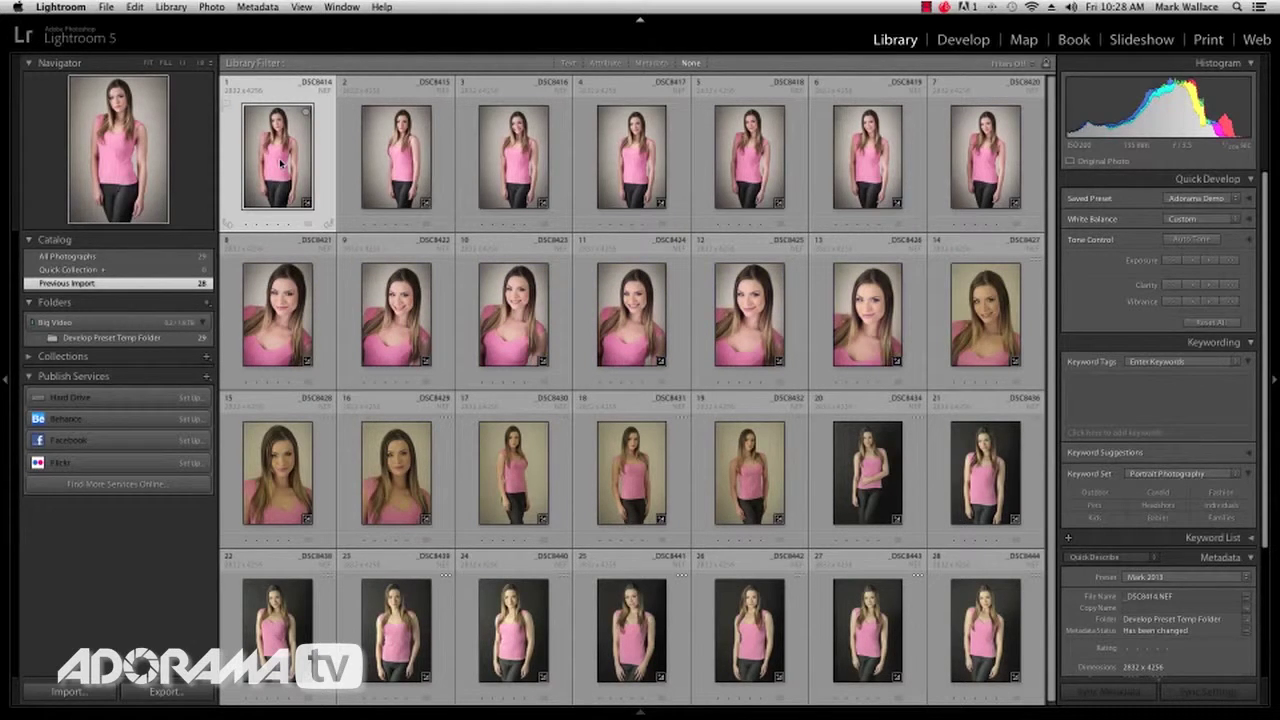
# Step: Start a tethered capture session named Studio Session with the default capture settings
pyautogui.click(106, 7)
pyautogui.moveTo(145, 123)
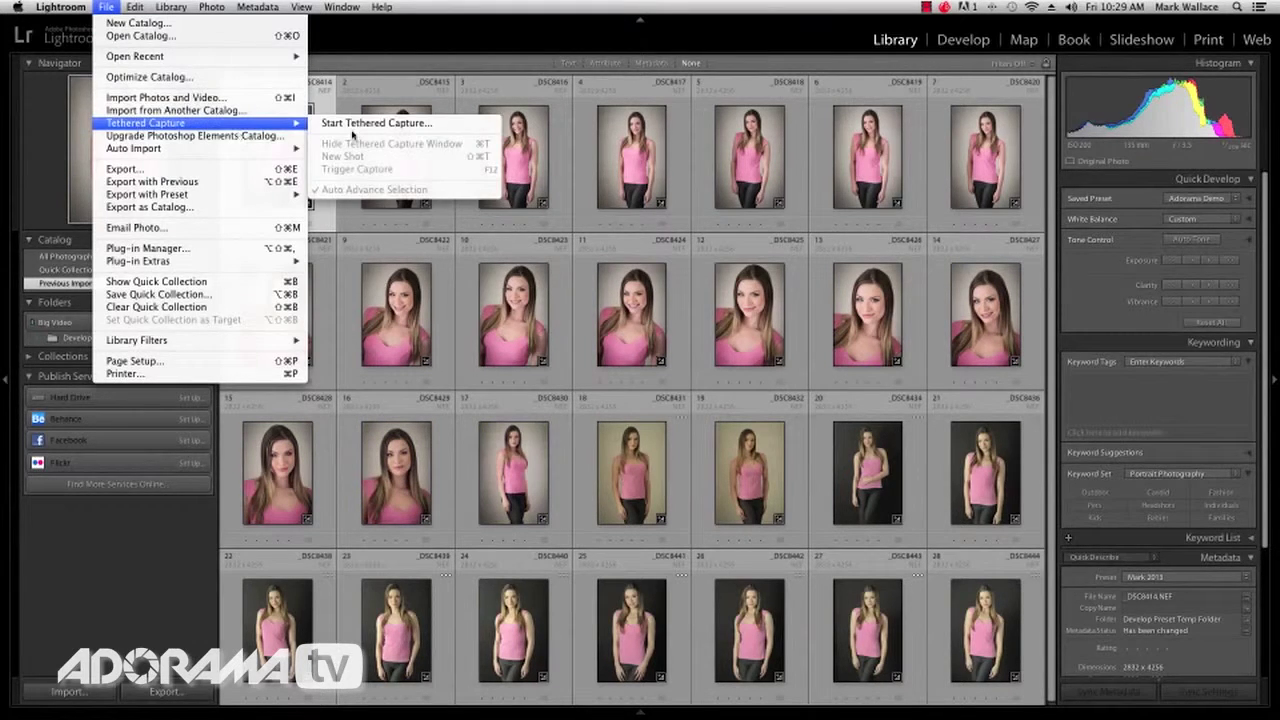
pyautogui.click(355, 126)
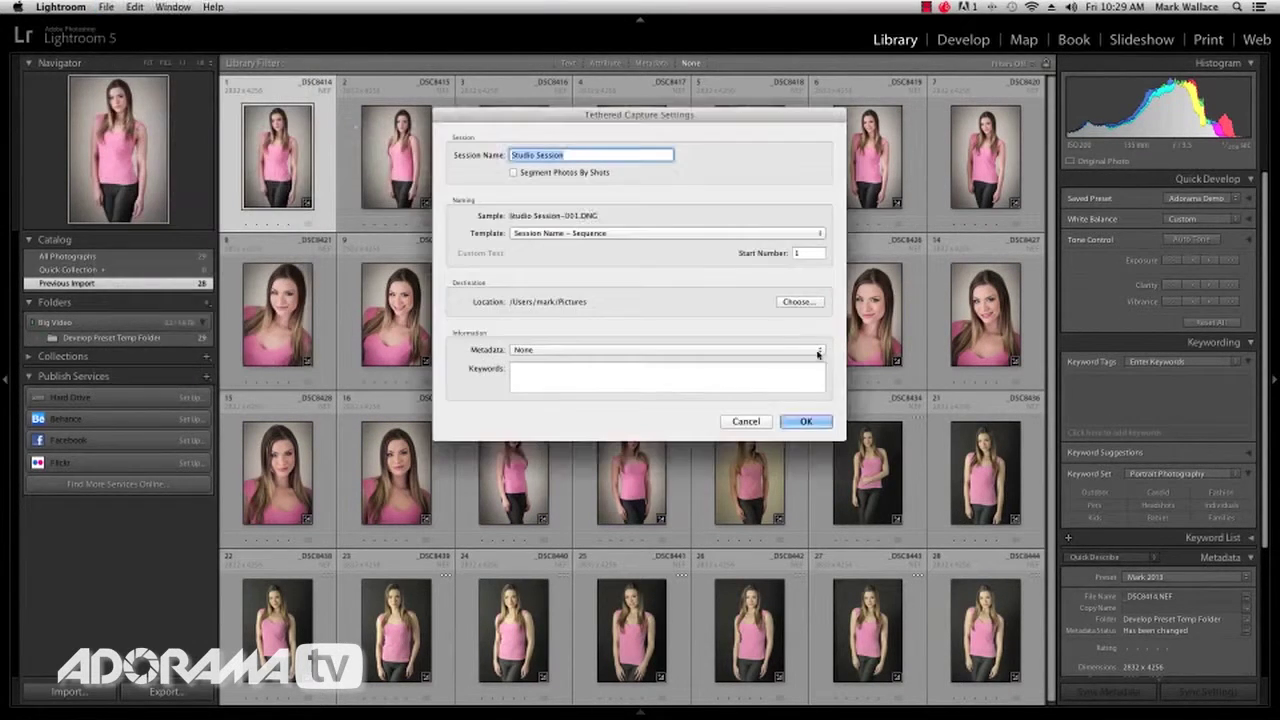
pyautogui.click(807, 421)
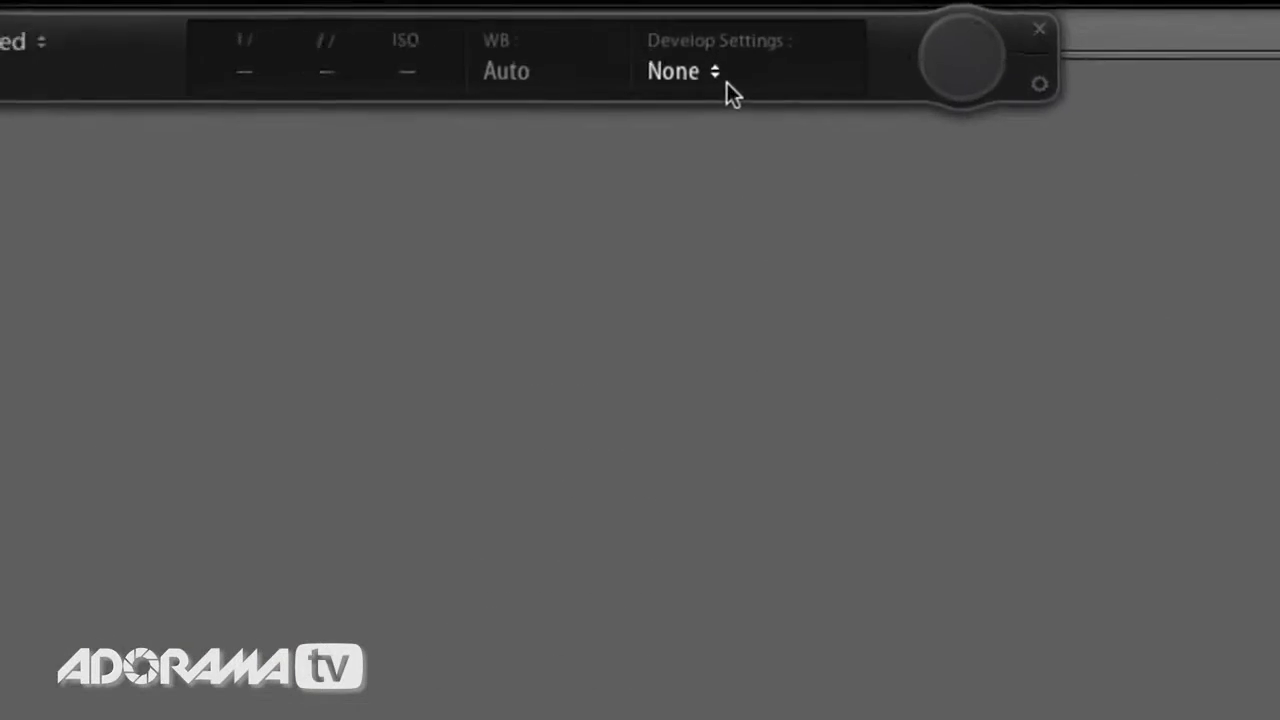
# Step: Set the tethered capture's develop settings to the Adorama Demo preset
pyautogui.click(711, 72)
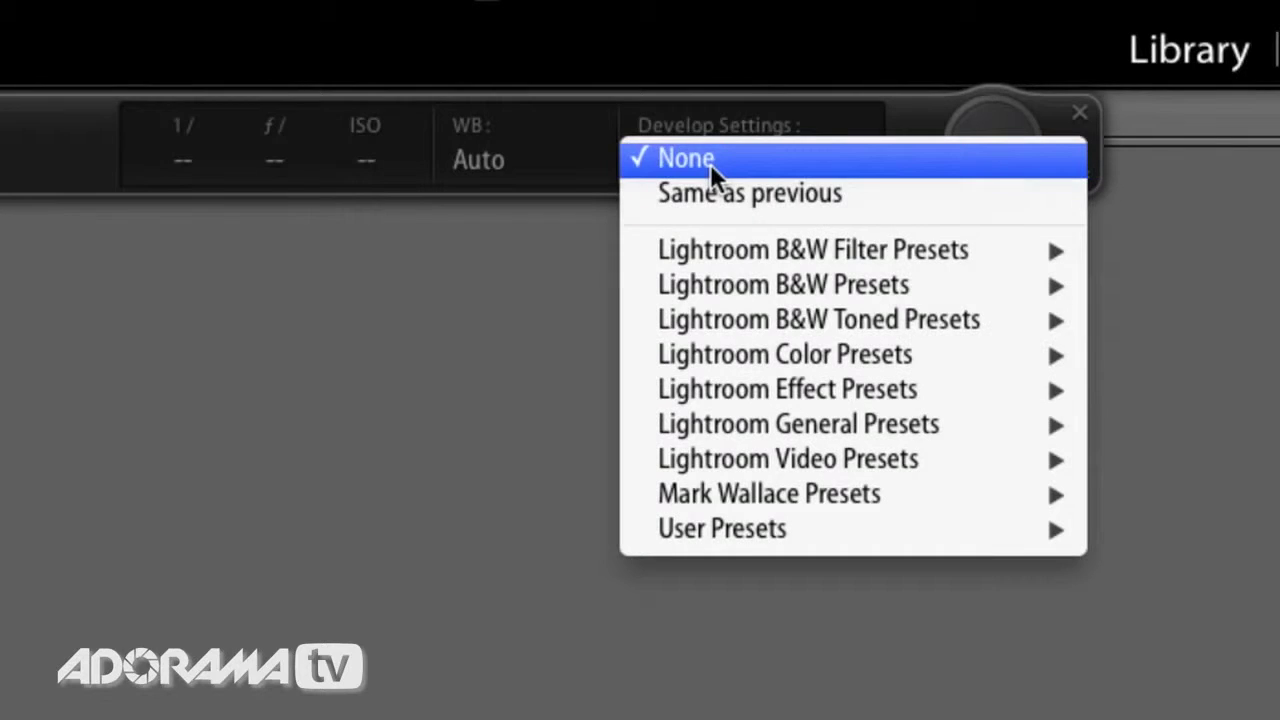
pyautogui.moveTo(772, 497)
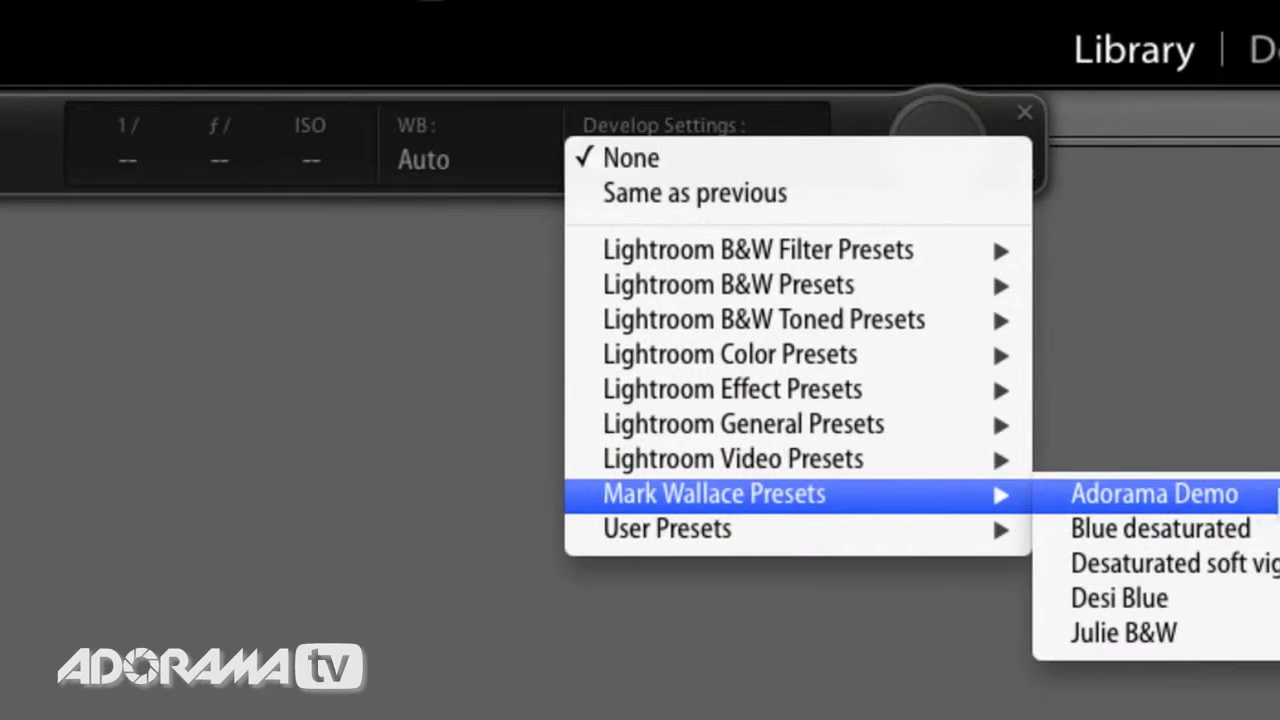
pyautogui.click(1218, 490)
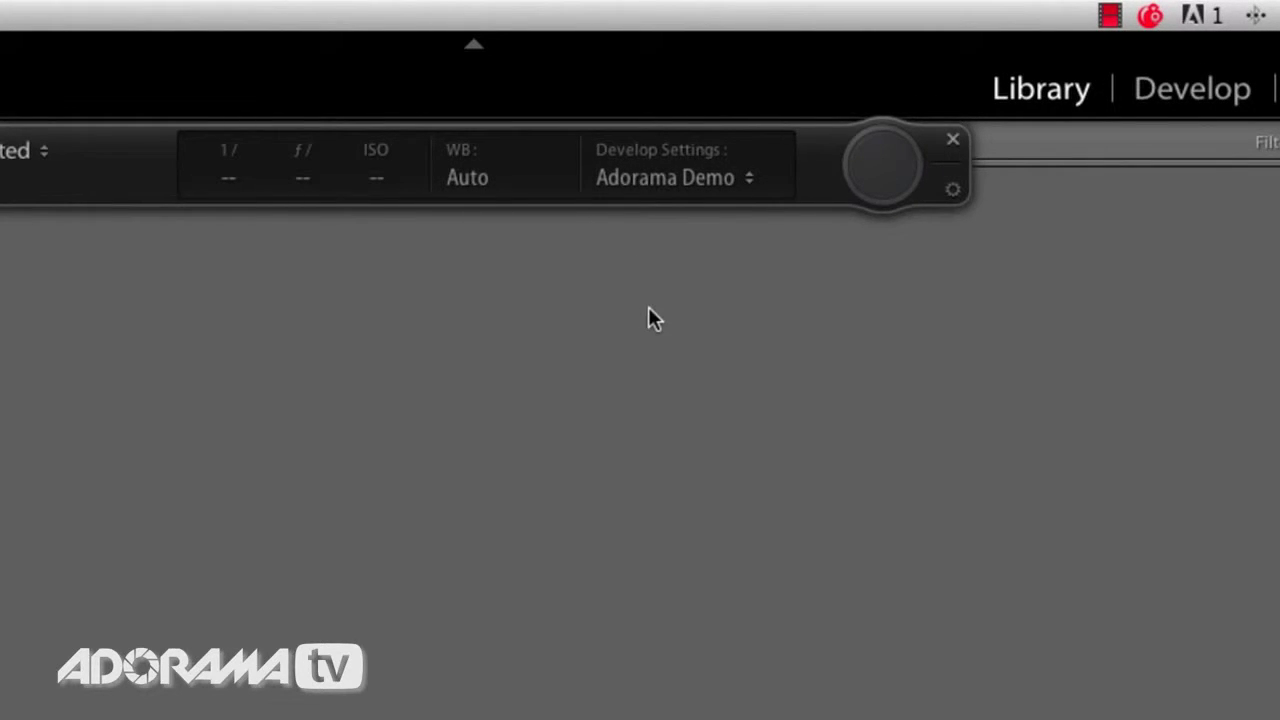
# Step: Close the tethered capture window and show all photographs in the catalog
pyautogui.press('Escape')
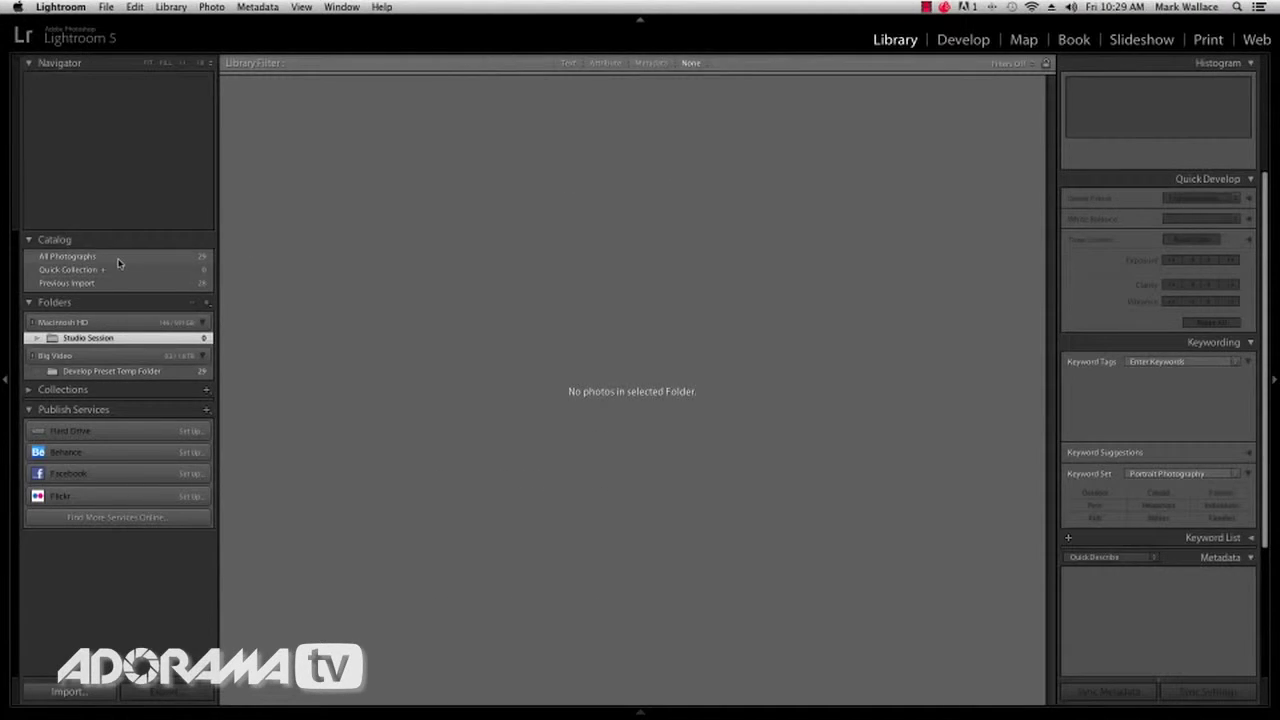
pyautogui.click(118, 259)
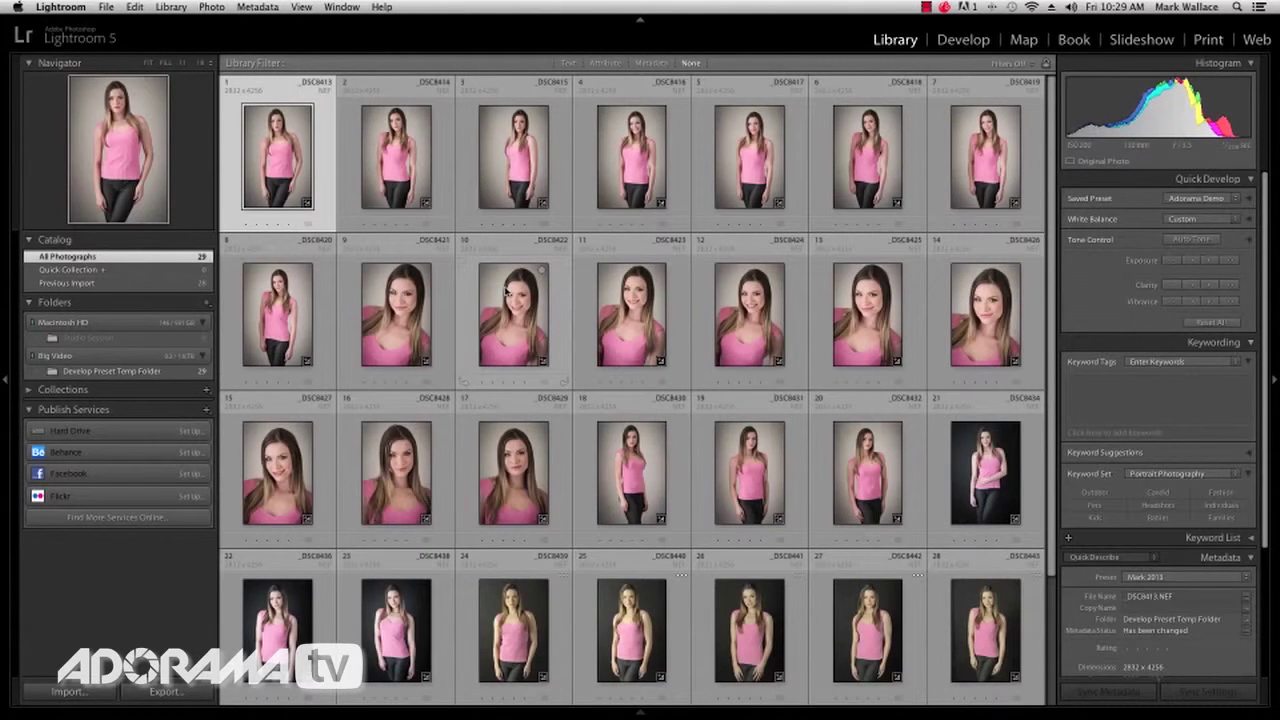